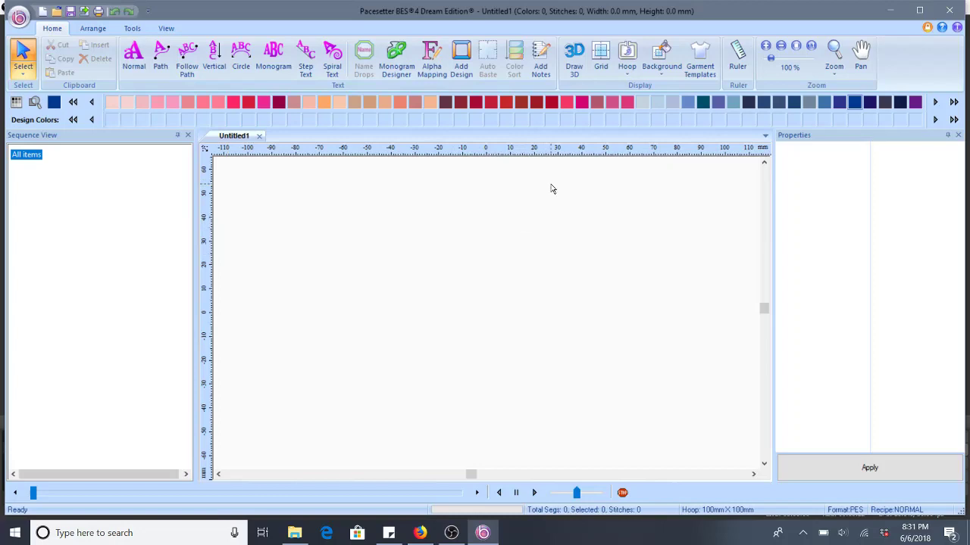
# Step: Add the yellow Accent-003 star from the Accents library and drag it to the canvas centre
pyautogui.click(461, 73)
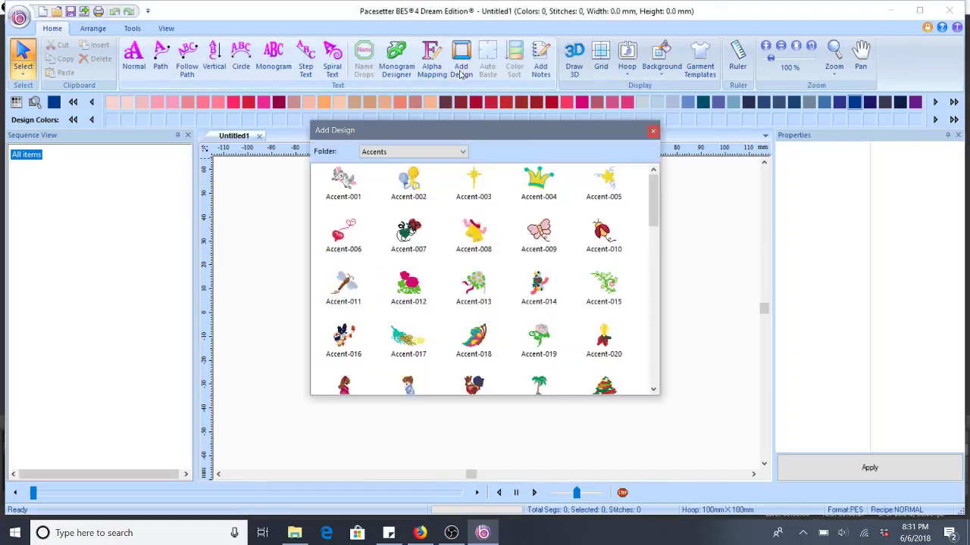
pyautogui.doubleClick(474, 184)
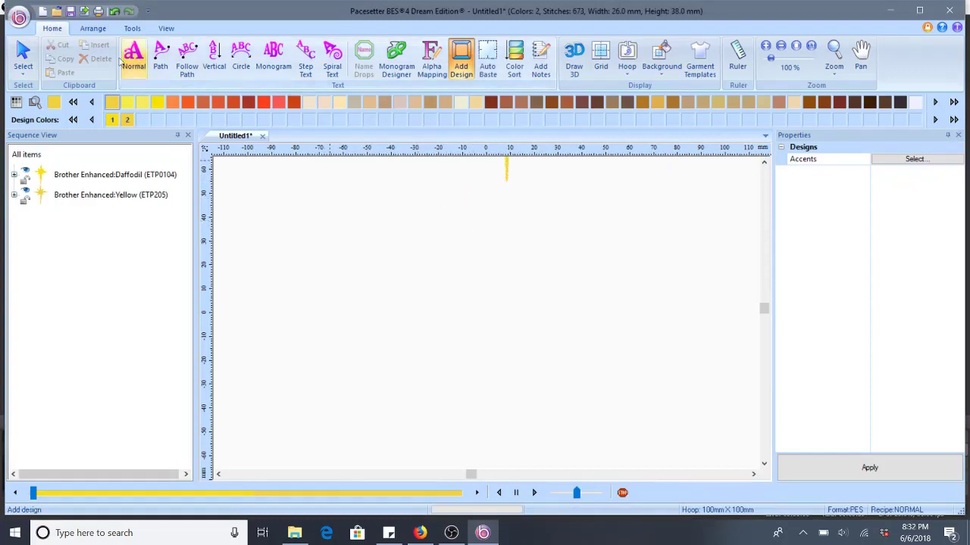
pyautogui.click(20, 55)
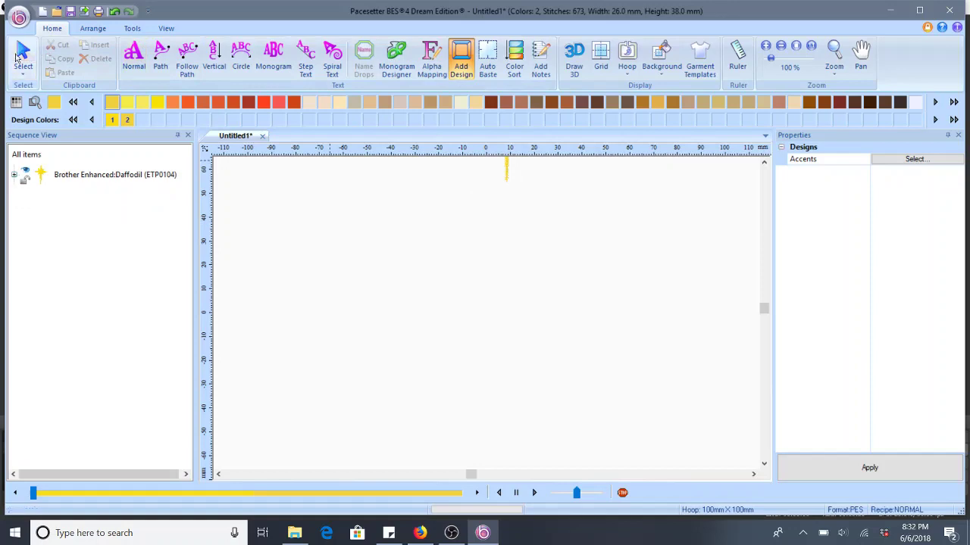
pyautogui.moveTo(506, 177); pyautogui.dragTo(489, 334)
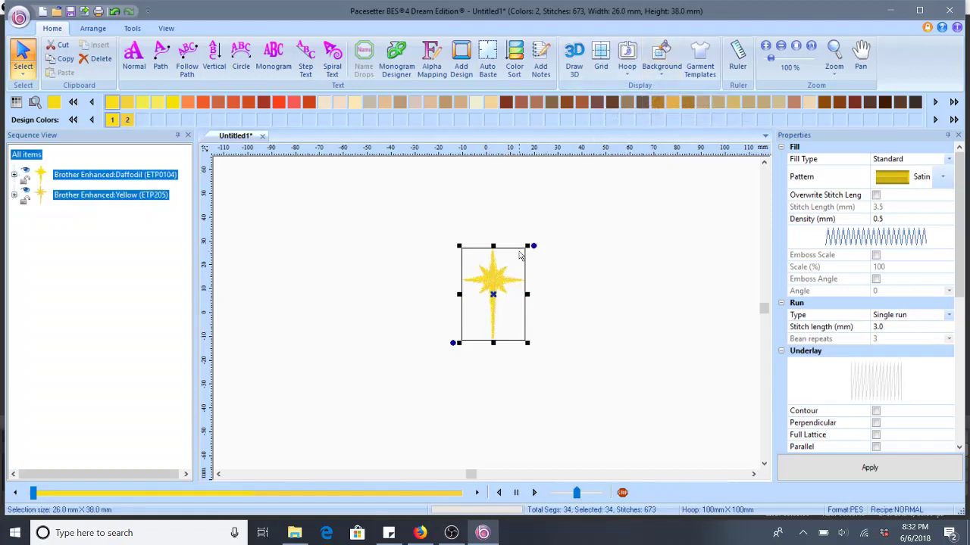
# Step: Scale the star up to about 39.5 × 57.5 mm and apply the 100mm x 150mm hoop
pyautogui.moveTo(528, 246); pyautogui.dragTo(568, 201)
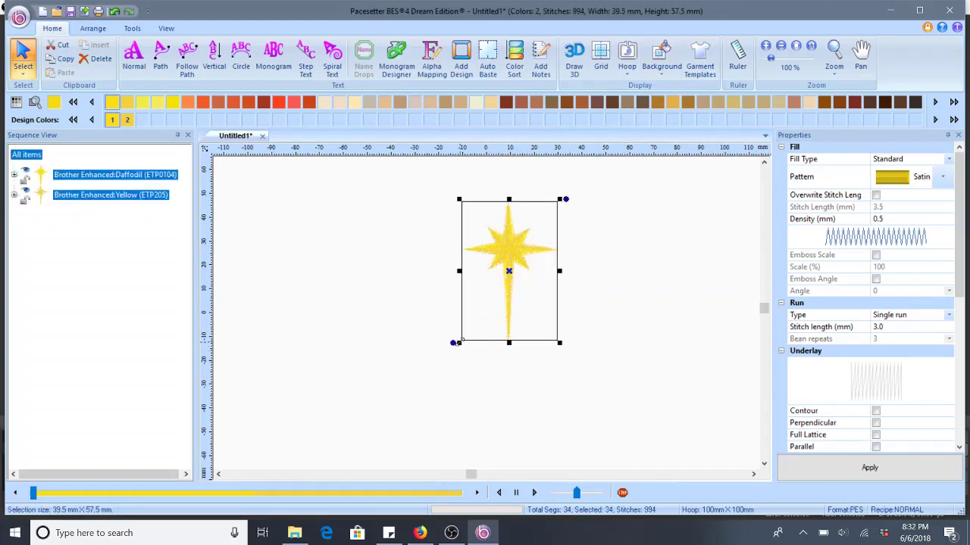
pyautogui.click(626, 74)
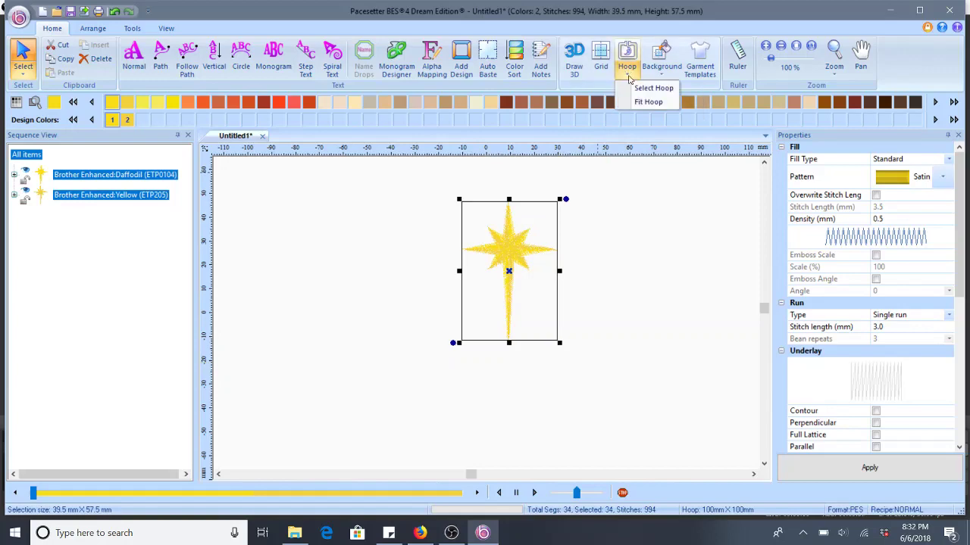
pyautogui.click(653, 89)
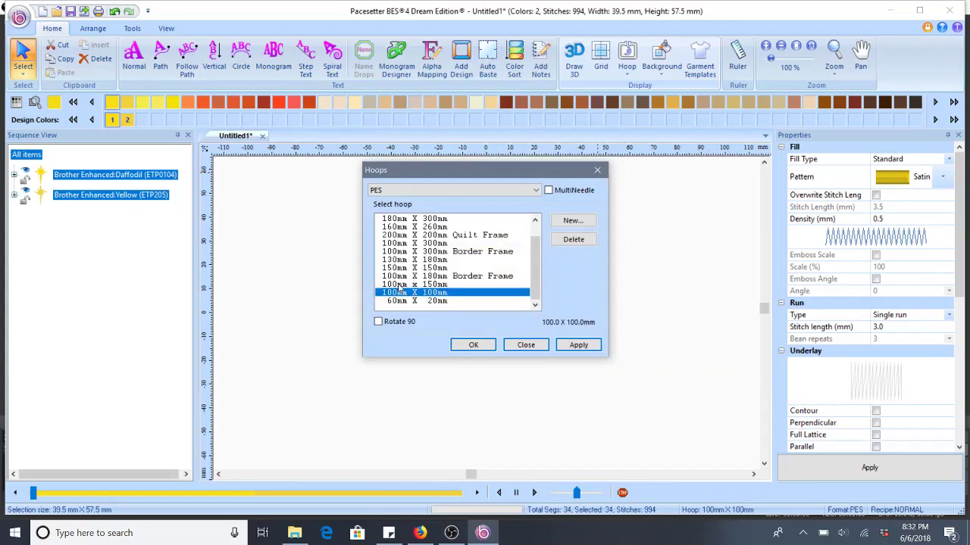
pyautogui.click(398, 285)
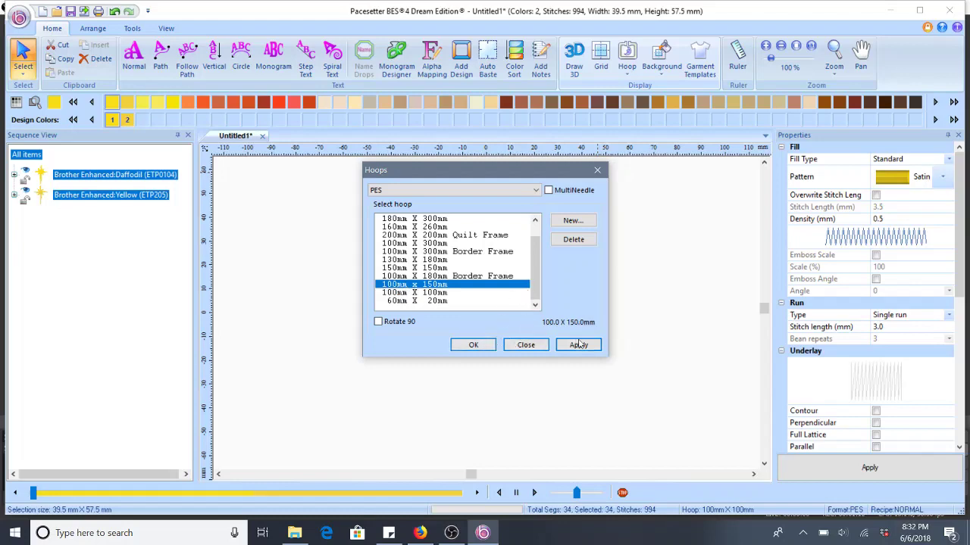
pyautogui.click(478, 344)
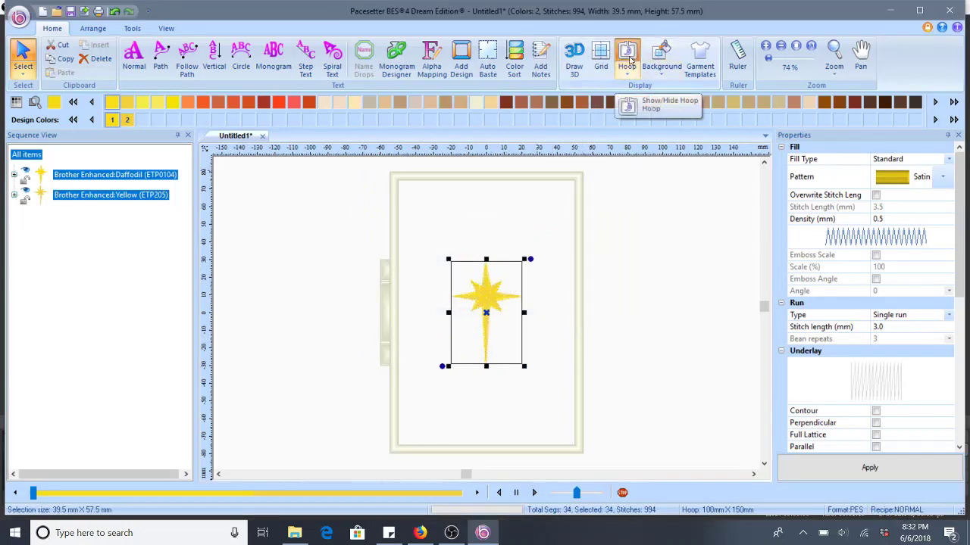
pyautogui.click(629, 72)
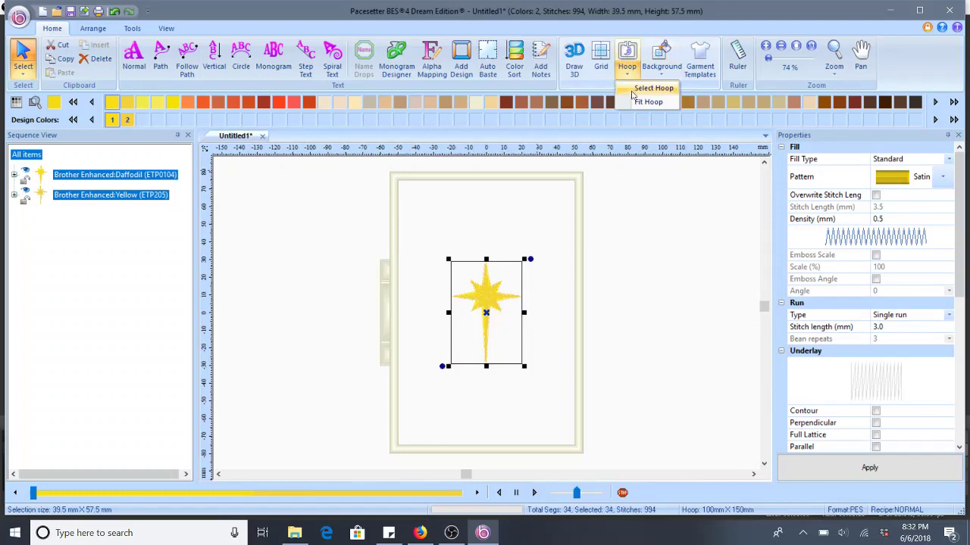
# Step: Fit the star to the hoop (99.0 × 144.2 mm) and change its fill pattern to Random
pyautogui.click(631, 100)
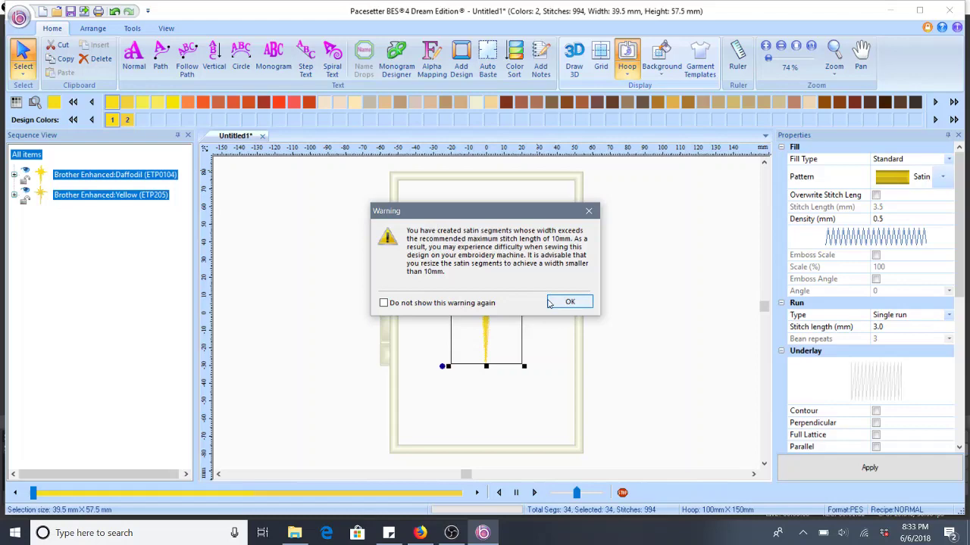
pyautogui.click(551, 303)
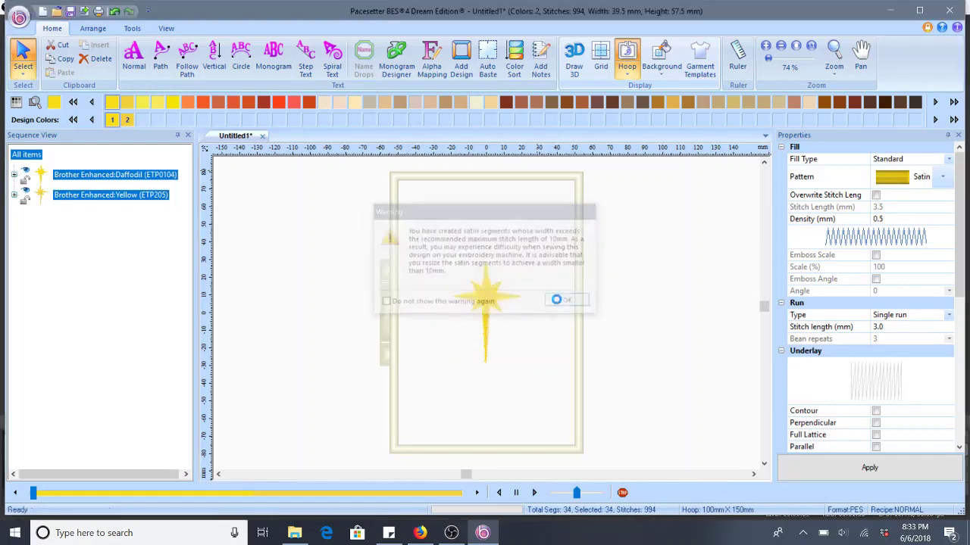
pyautogui.hotkey('ctrl', 'a')
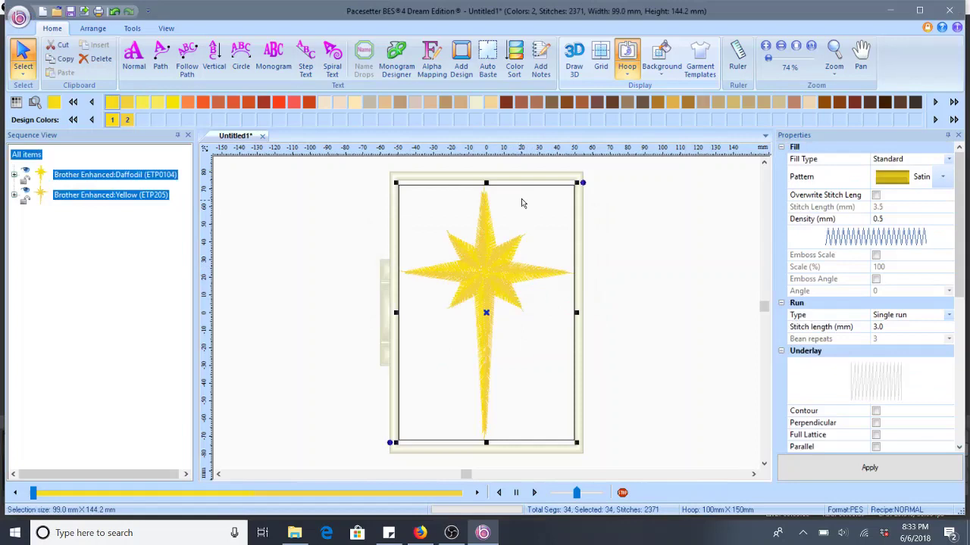
pyautogui.click(941, 177)
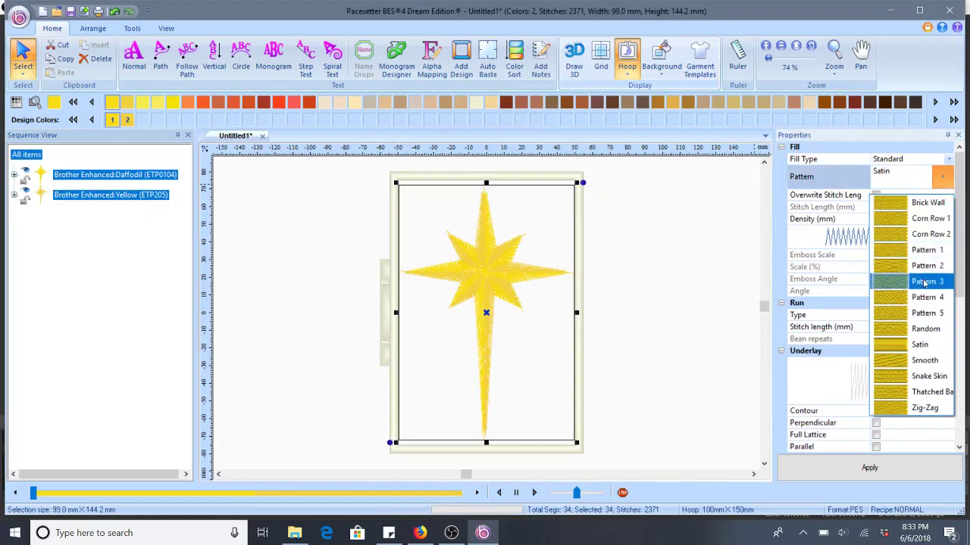
pyautogui.click(926, 330)
pyautogui.click(898, 469)
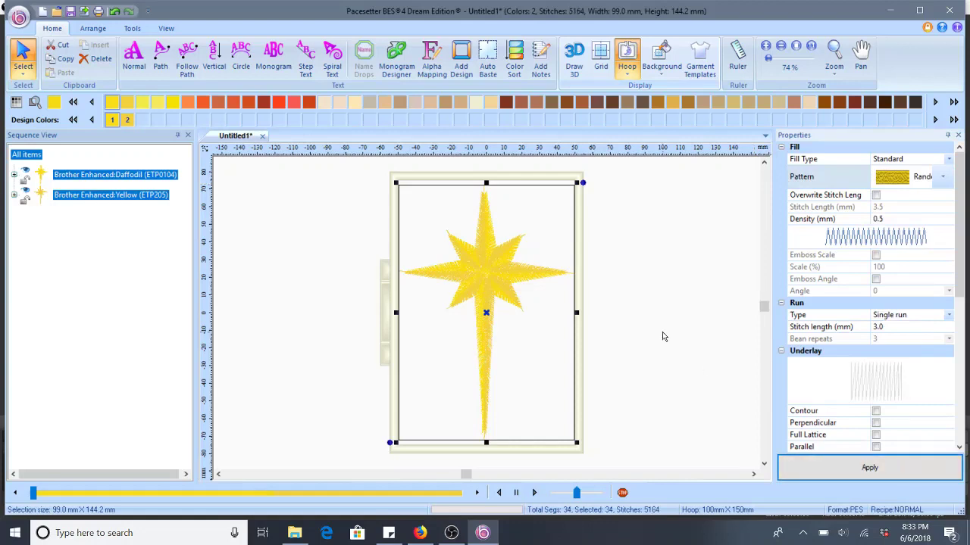
pyautogui.click(610, 349)
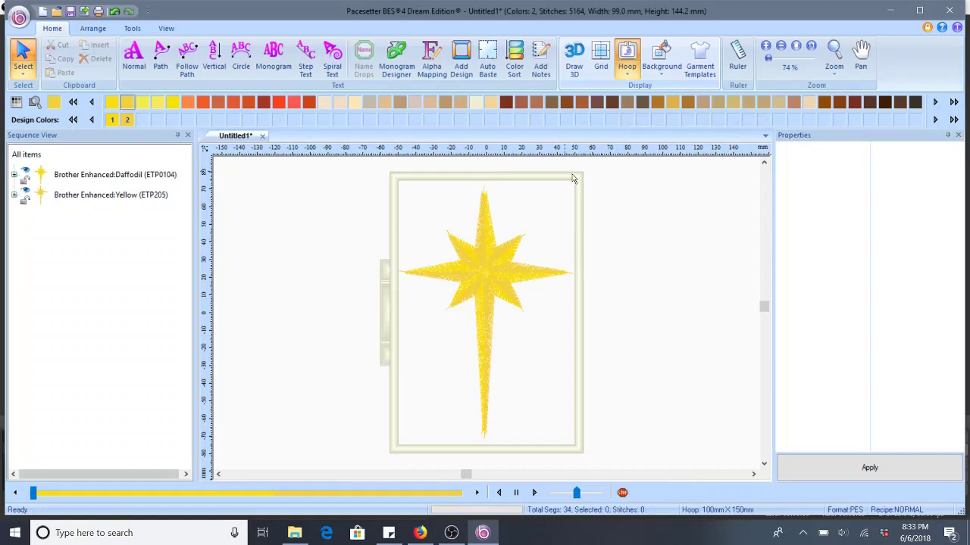
# Step: Hide the hoop and select the T-Shirt Children's - Front garment template (117.8 × 129.9 mm)
pyautogui.click(636, 50)
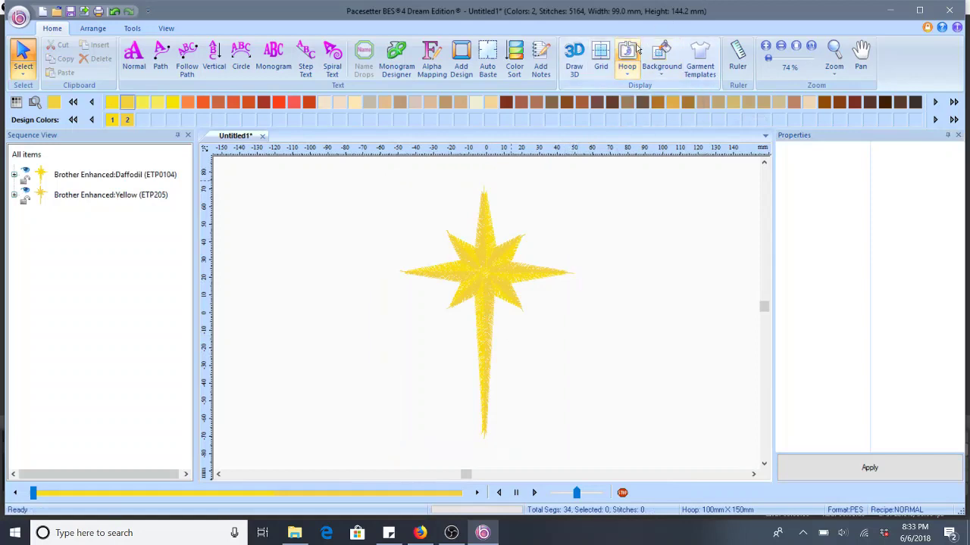
pyautogui.click(700, 70)
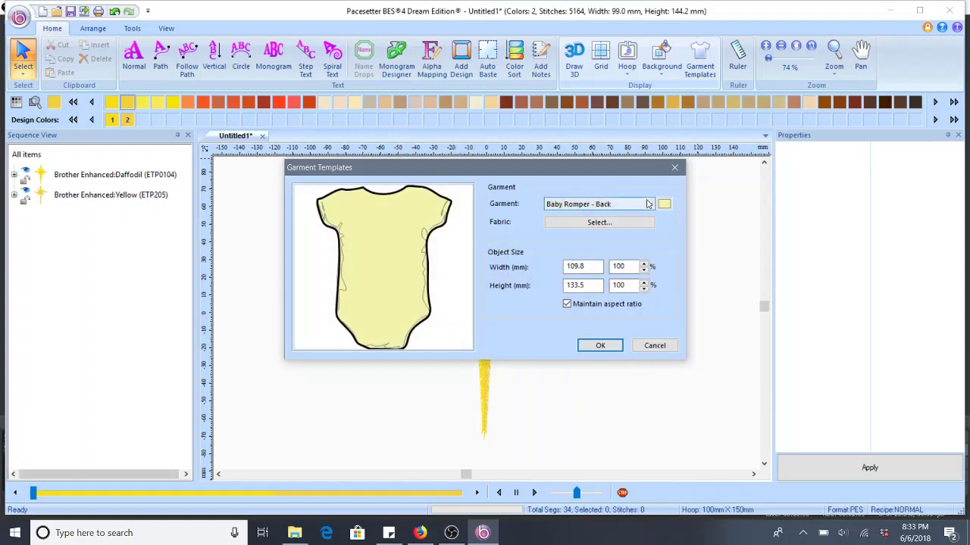
pyautogui.click(650, 205)
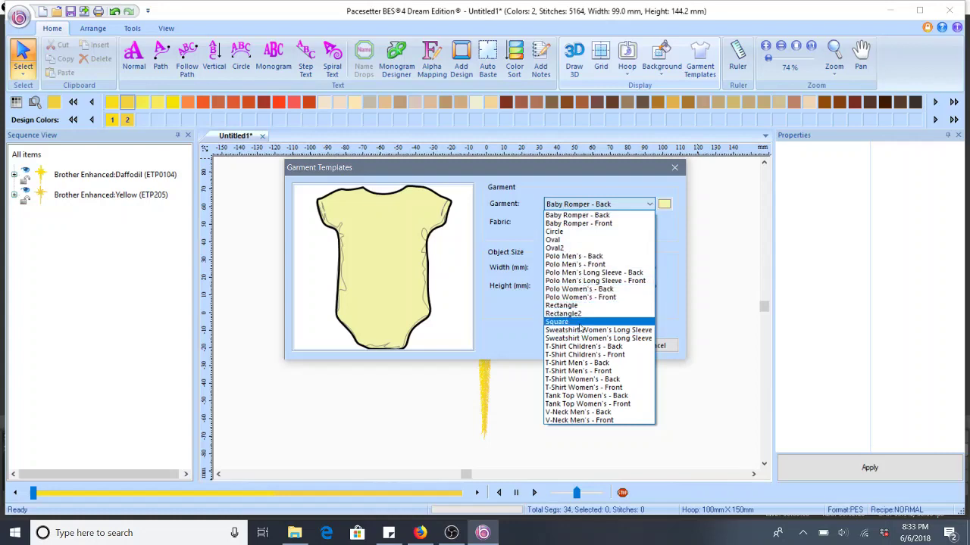
pyautogui.click(584, 323)
pyautogui.click(647, 204)
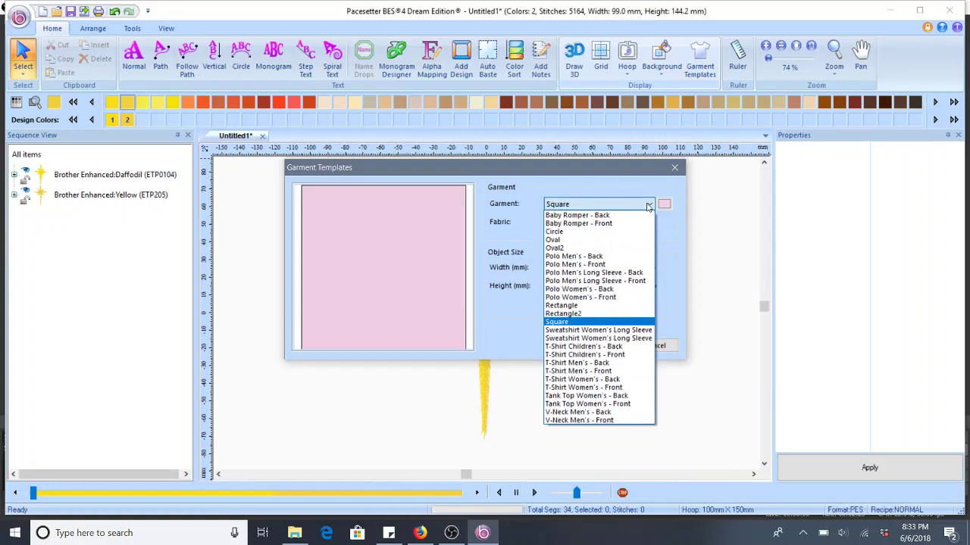
pyautogui.click(615, 257)
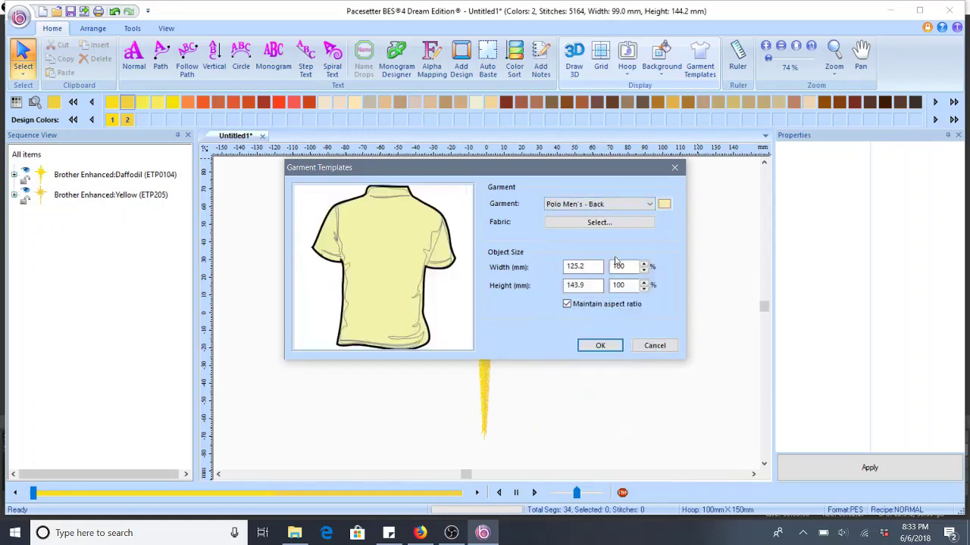
pyautogui.click(649, 205)
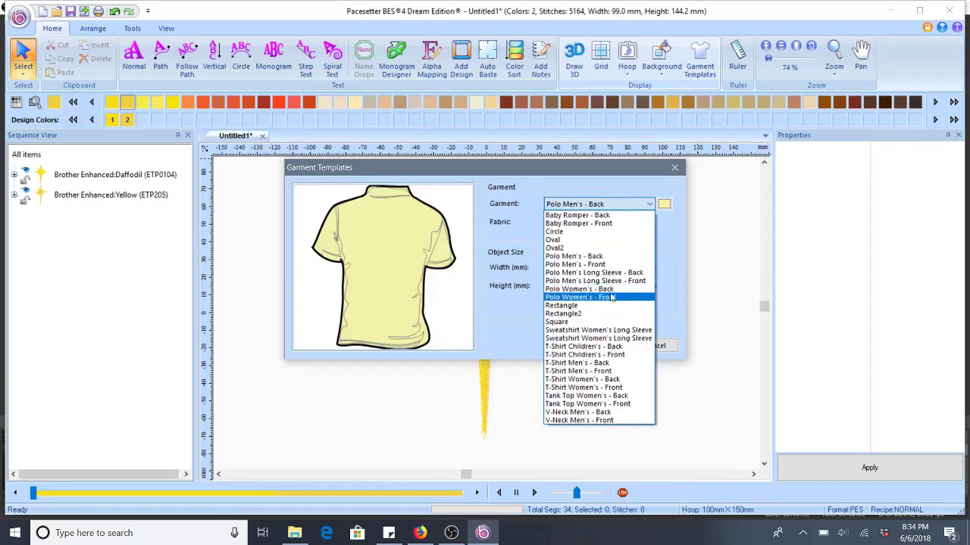
pyautogui.click(611, 356)
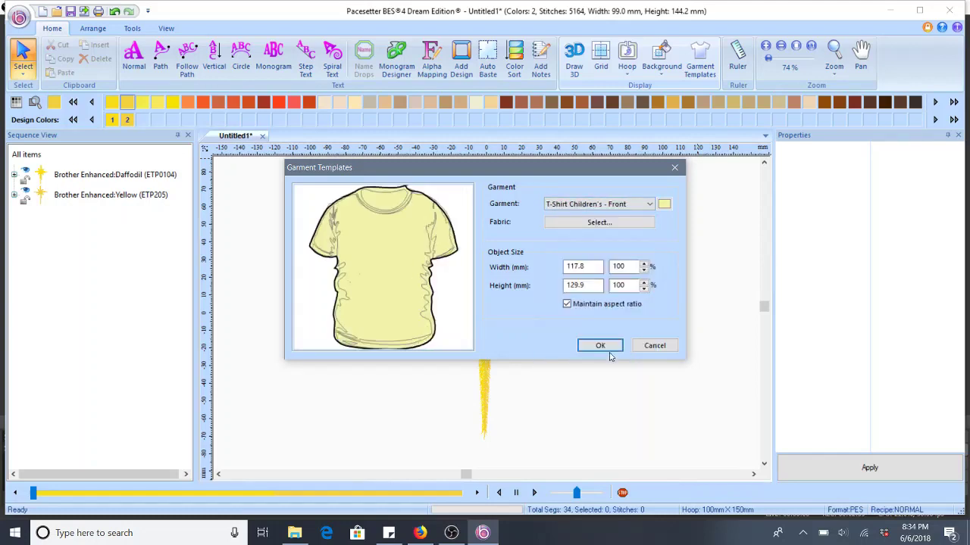
# Step: Set the T-shirt template's fabric to None and confirm
pyautogui.click(594, 223)
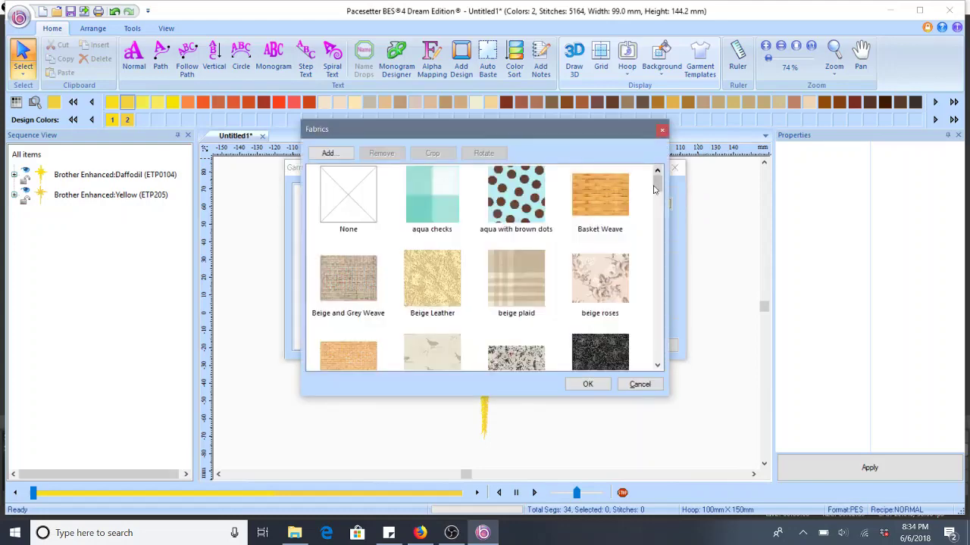
pyautogui.moveTo(658, 182); pyautogui.dragTo(659, 223)
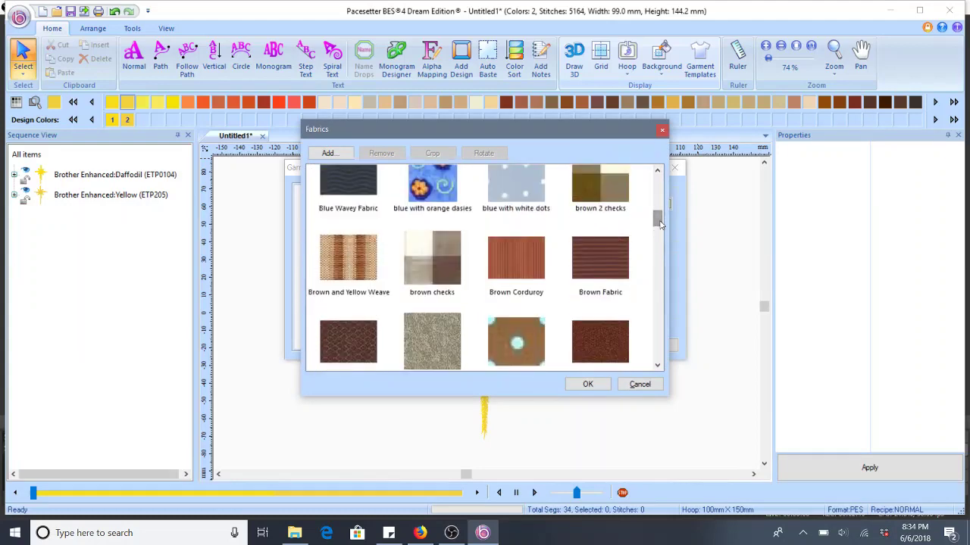
pyautogui.scroll(2, 660, 224)
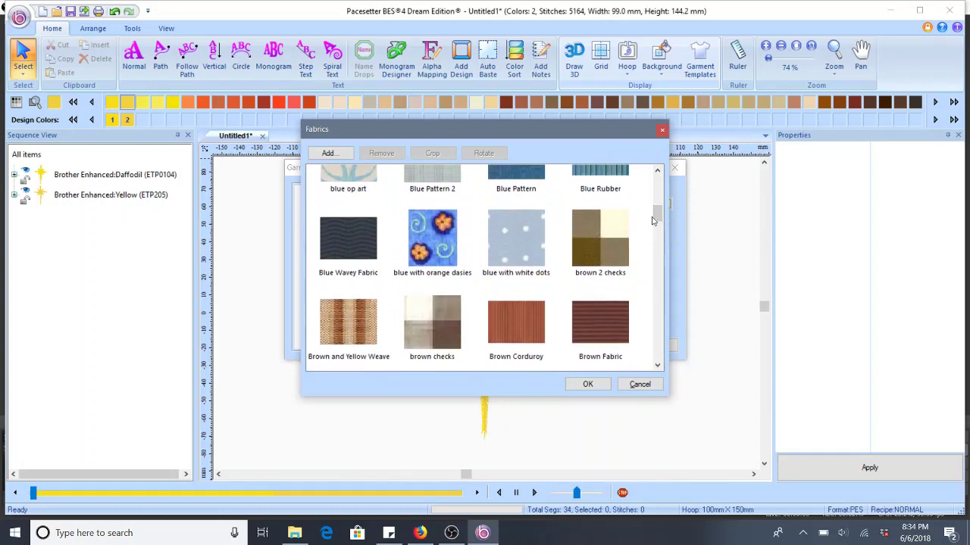
pyautogui.moveTo(658, 215); pyautogui.dragTo(656, 238)
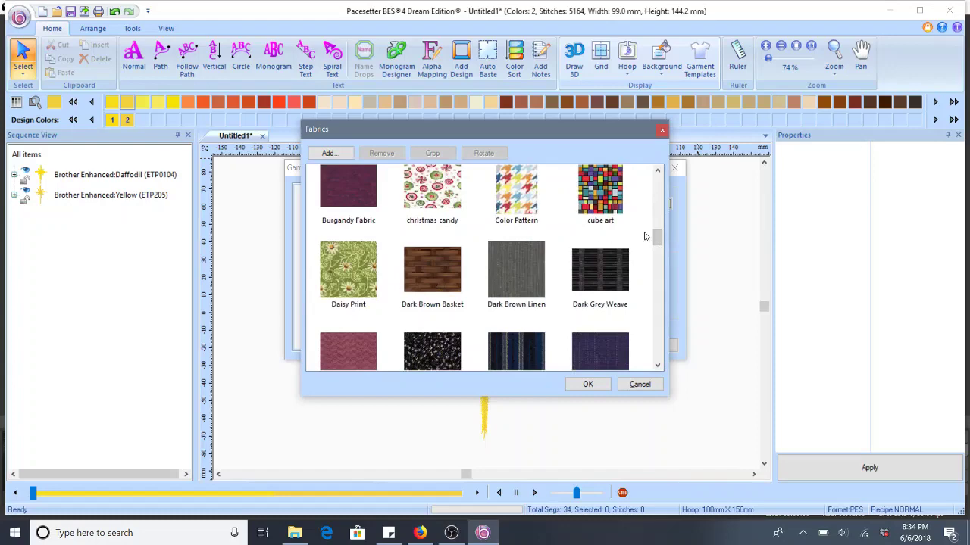
pyautogui.moveTo(656, 240); pyautogui.dragTo(656, 180)
pyautogui.click(333, 203)
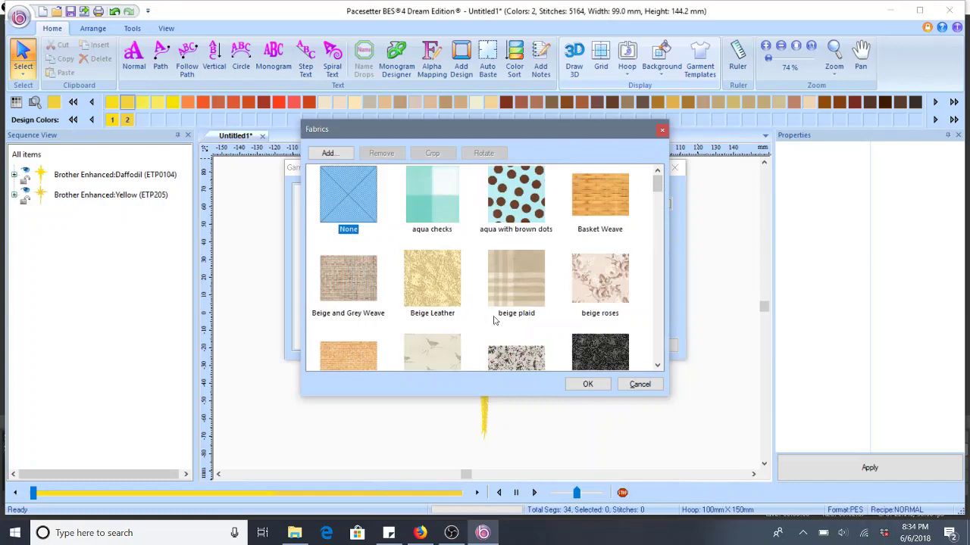
pyautogui.click(590, 383)
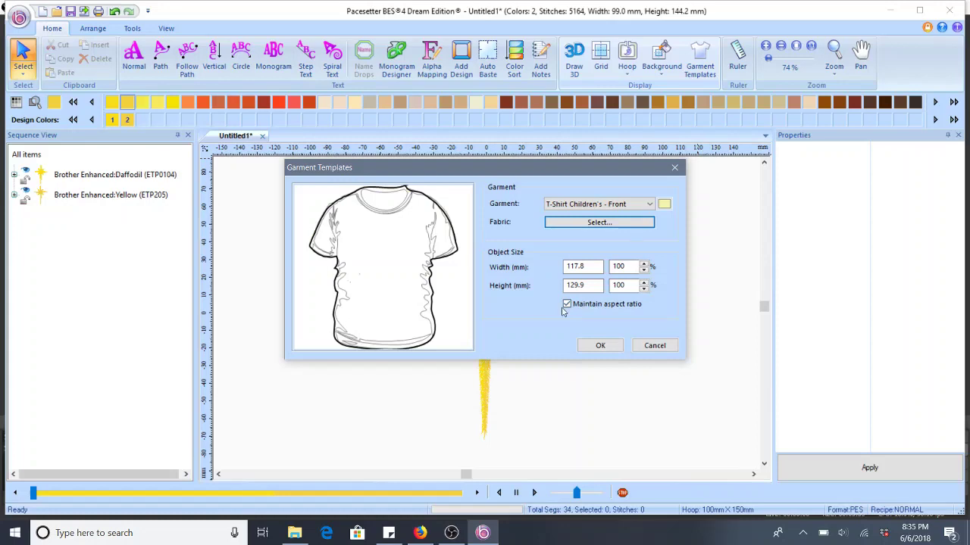
# Step: Place the T-shirt template behind the star and enlarge the star to about 100.0 × 145.8 mm
pyautogui.click(599, 345)
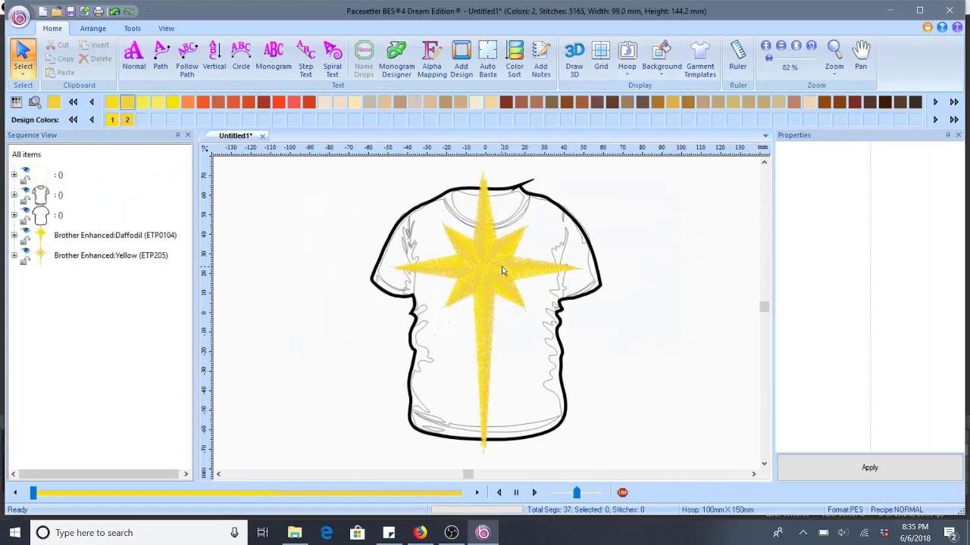
pyautogui.click(501, 266)
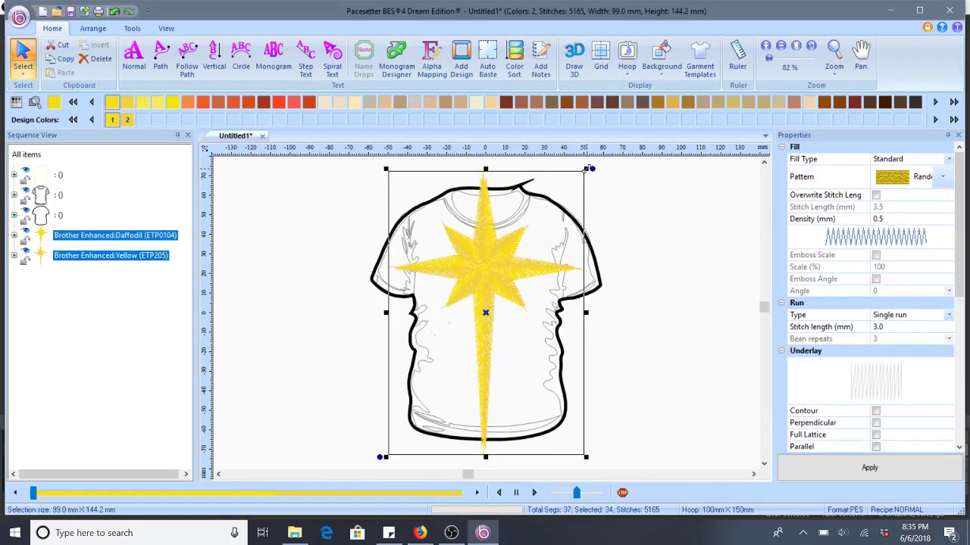
pyautogui.moveTo(588, 168); pyautogui.dragTo(588, 168)
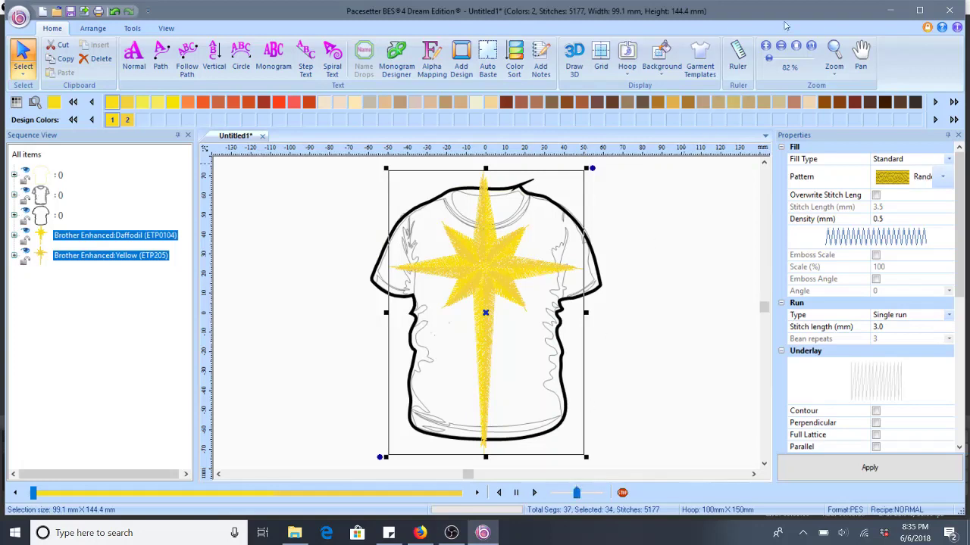
pyautogui.click(782, 49)
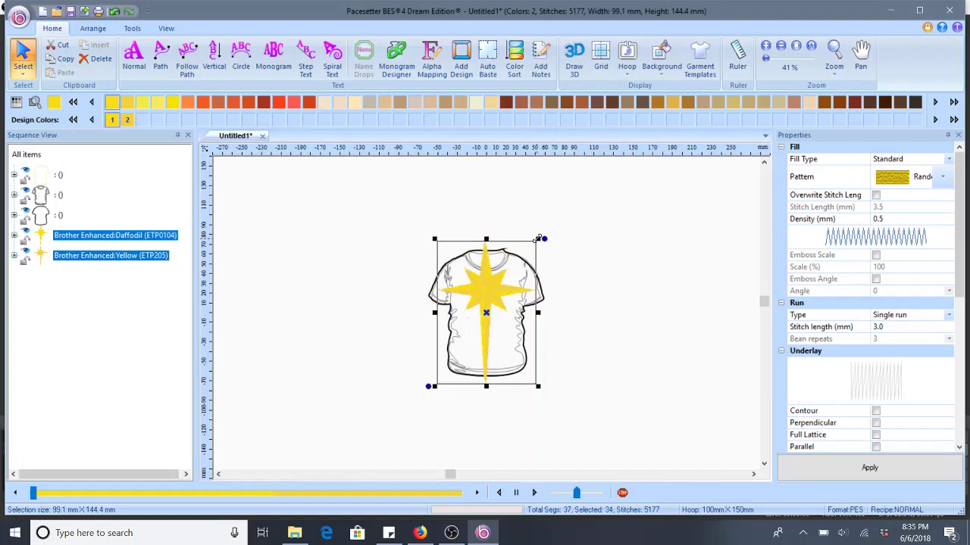
pyautogui.moveTo(538, 239)
pyautogui.mouseDown()
pyautogui.moveTo(541, 219)
pyautogui.moveTo(535, 231)
pyautogui.mouseUp()
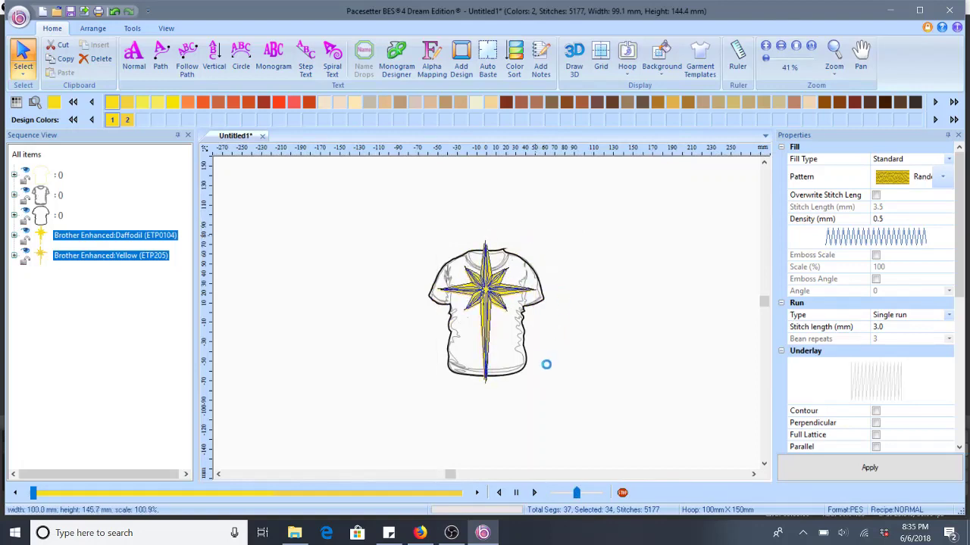
# Step: Move the T-shirt template and roughly enlarge it behind the star
pyautogui.click(590, 379)
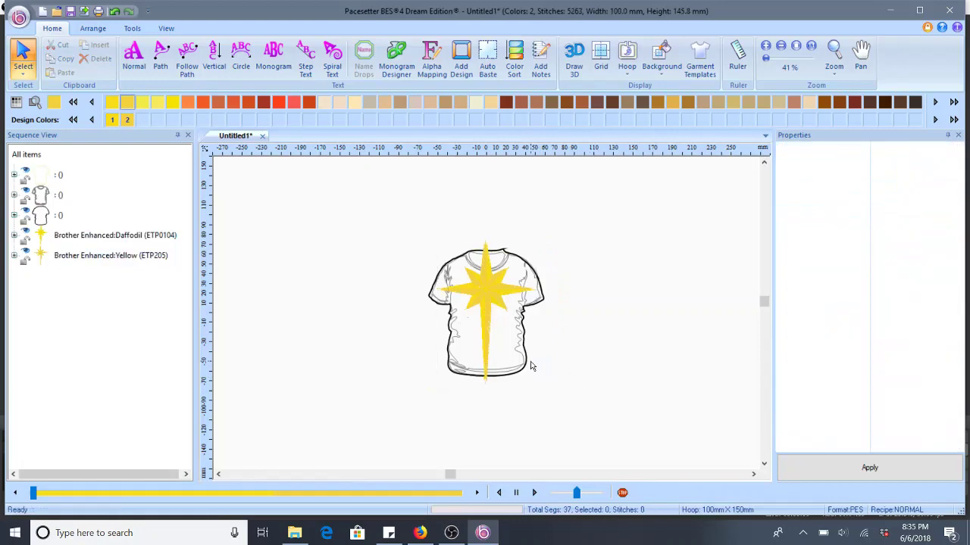
pyautogui.moveTo(528, 366); pyautogui.dragTo(562, 429)
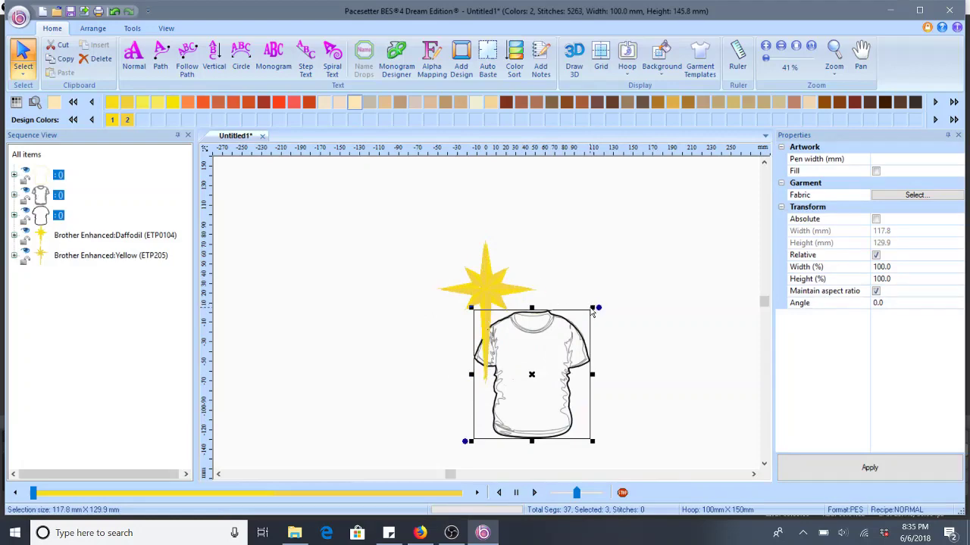
pyautogui.moveTo(595, 307); pyautogui.dragTo(697, 197)
pyautogui.moveTo(611, 237); pyautogui.dragTo(515, 229)
pyautogui.click(661, 222)
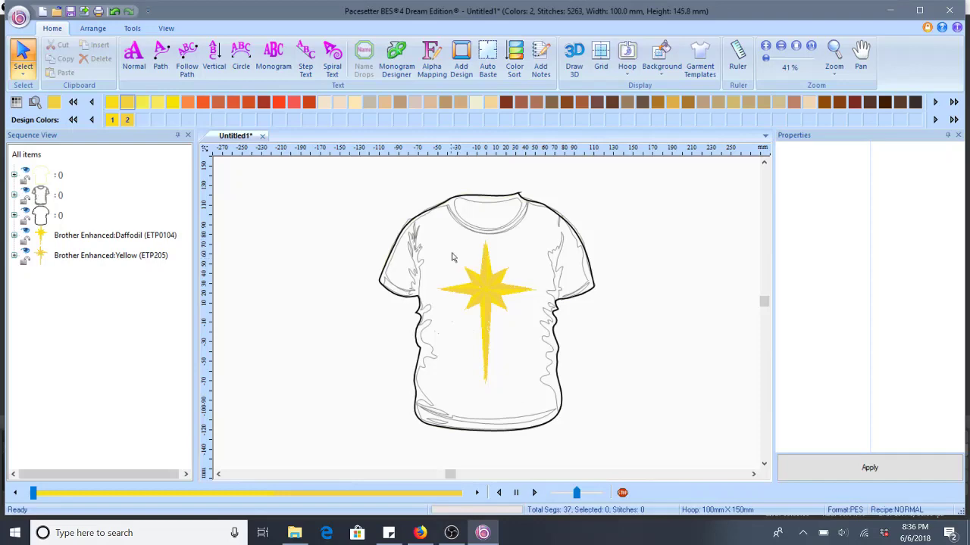
# Step: Enlarge the T-shirt to 258.9 × 285.5 mm and centre it under the star
pyautogui.click(458, 214)
pyautogui.moveTo(599, 189); pyautogui.dragTo(609, 180)
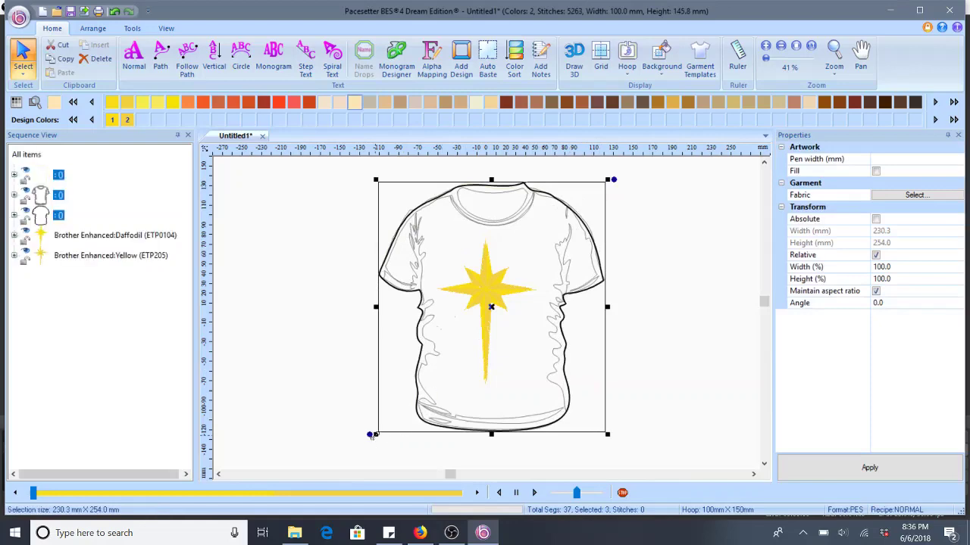
pyautogui.moveTo(371, 436); pyautogui.dragTo(342, 465)
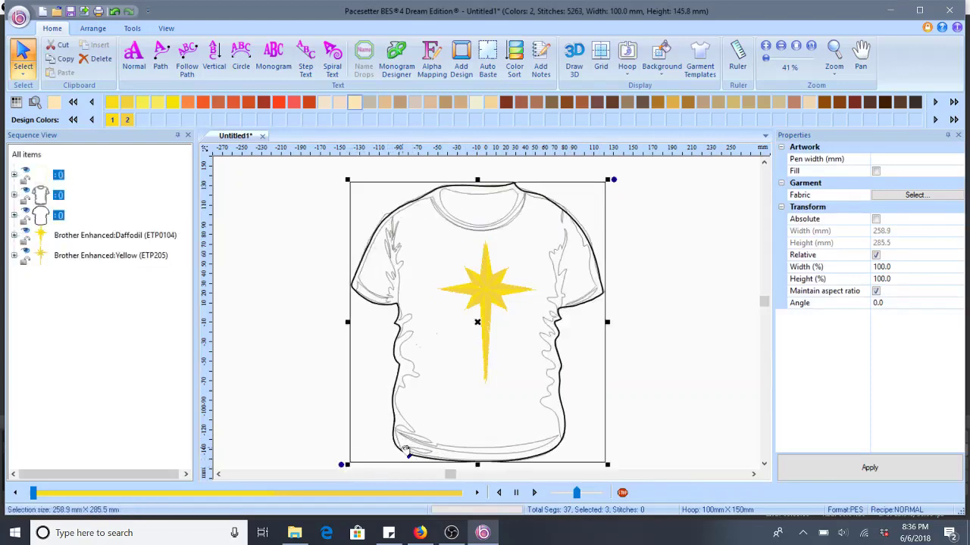
pyautogui.moveTo(407, 453); pyautogui.dragTo(418, 448)
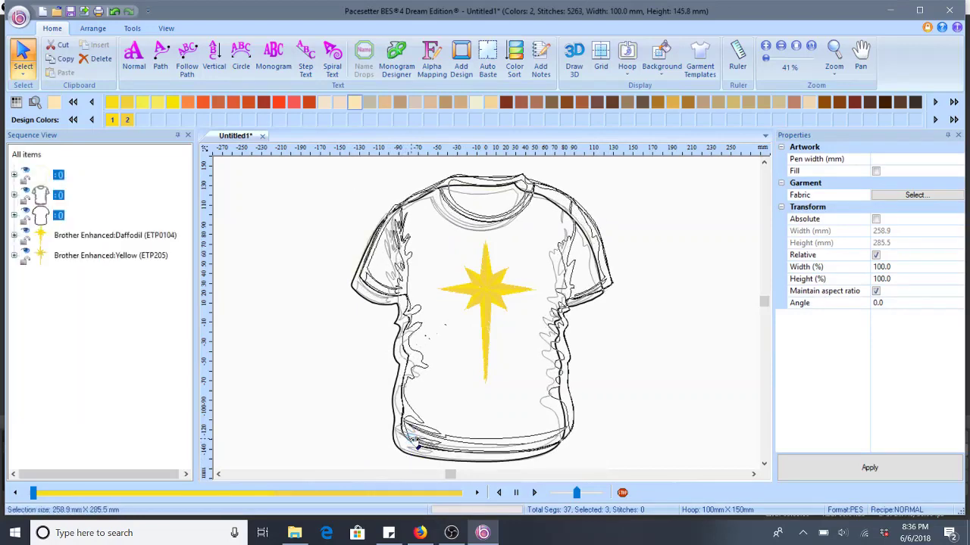
pyautogui.click(657, 410)
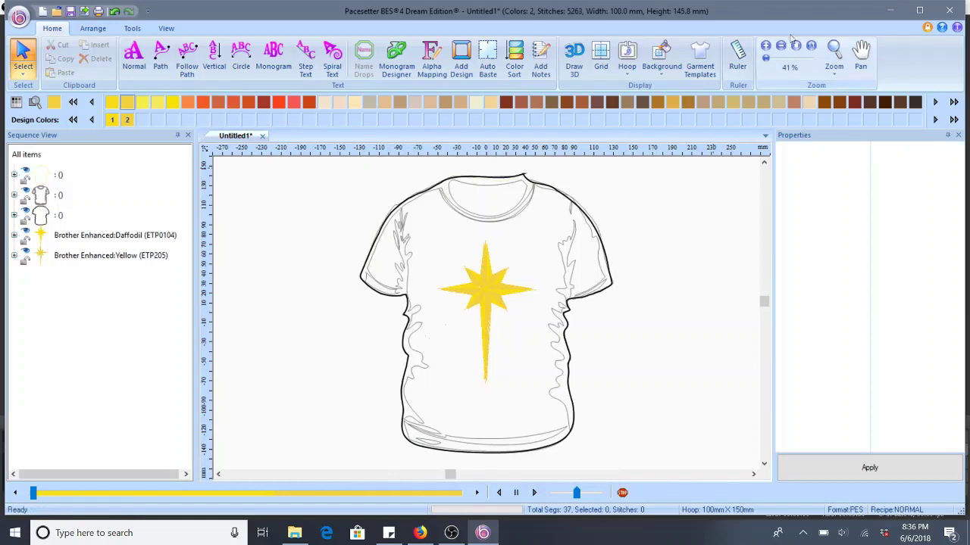
pyautogui.click(782, 47)
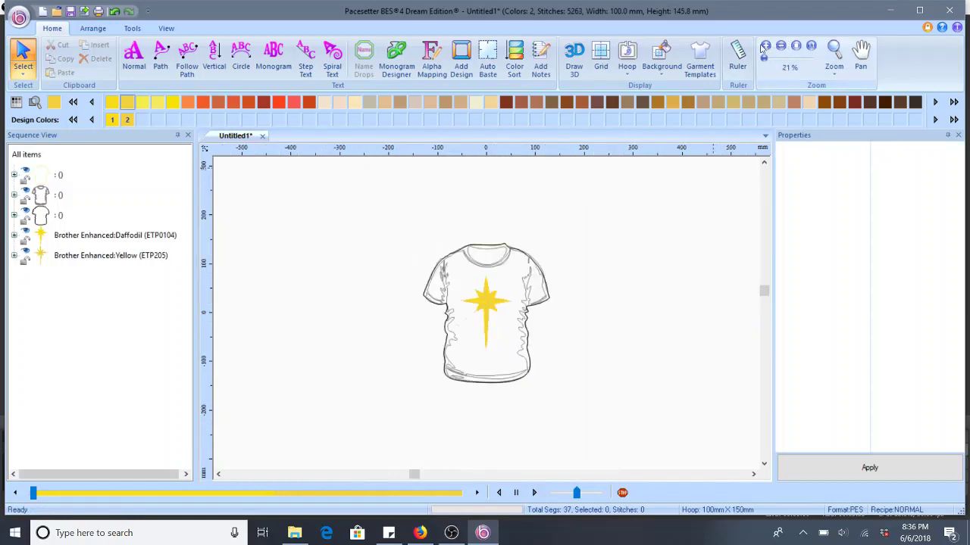
pyautogui.click(765, 46)
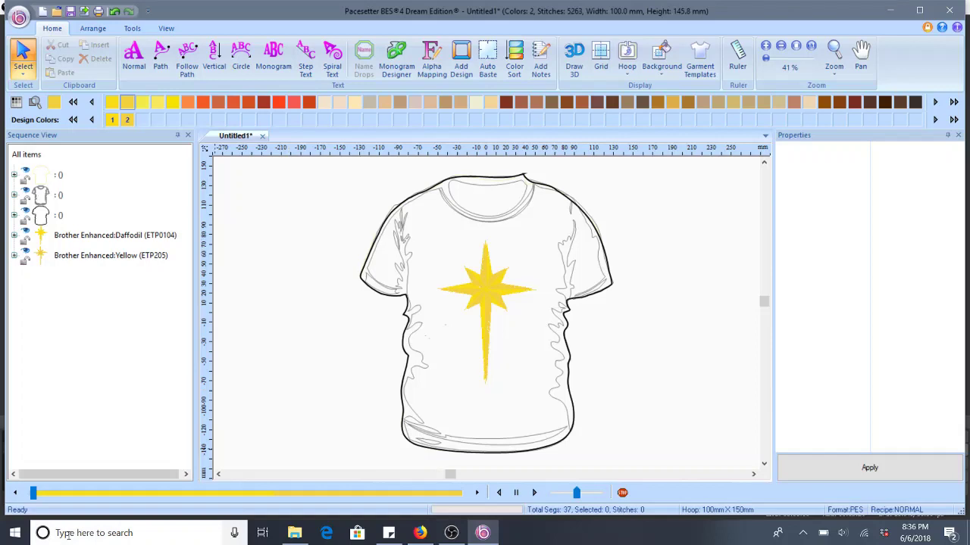
# Step: Launch Snipping Tool from a 'snip' search and move its window to the top right
pyautogui.click(68, 534)
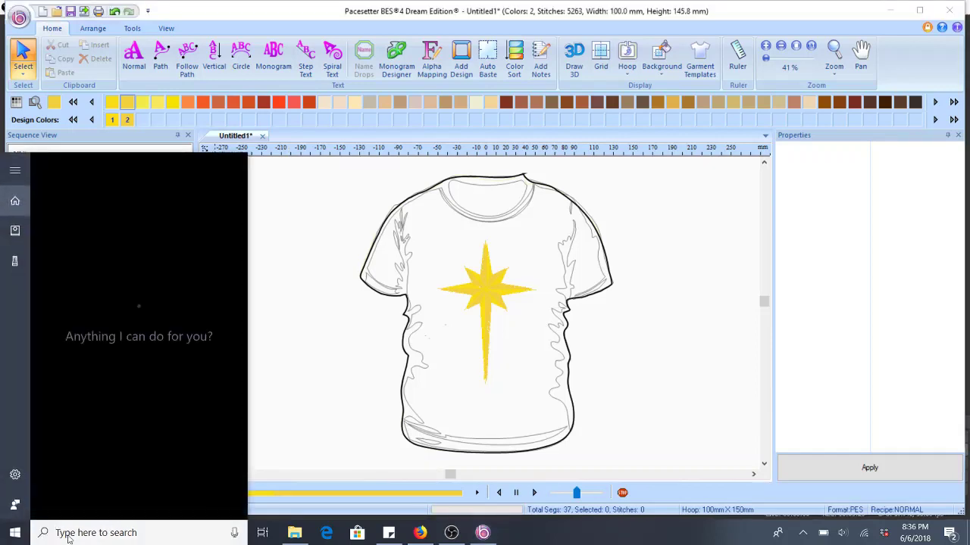
pyautogui.write('snip')
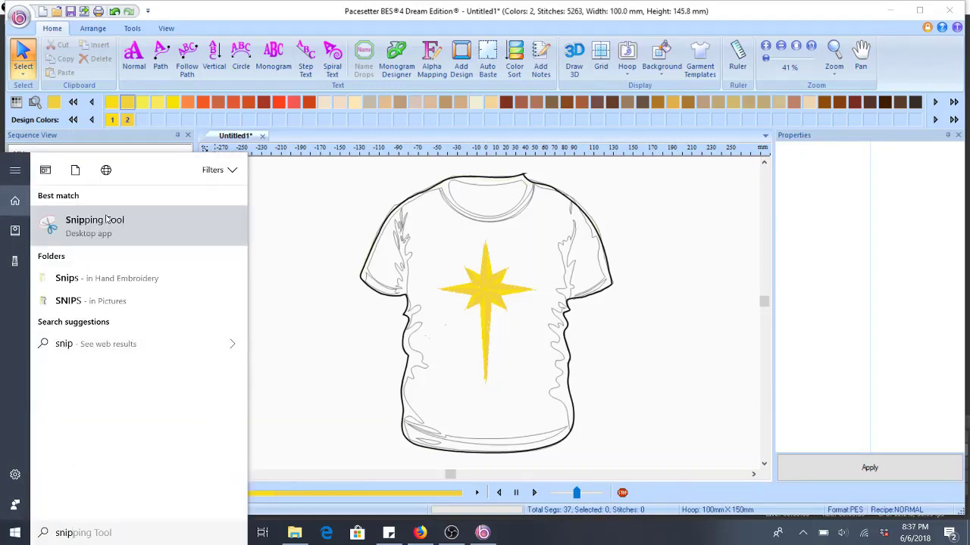
pyautogui.click(106, 219)
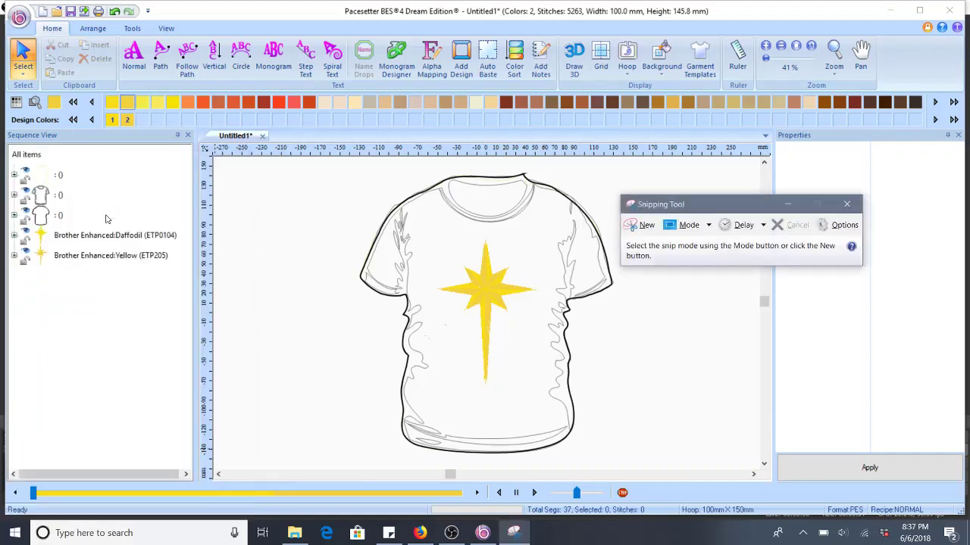
pyautogui.moveTo(740, 206); pyautogui.dragTo(788, 82)
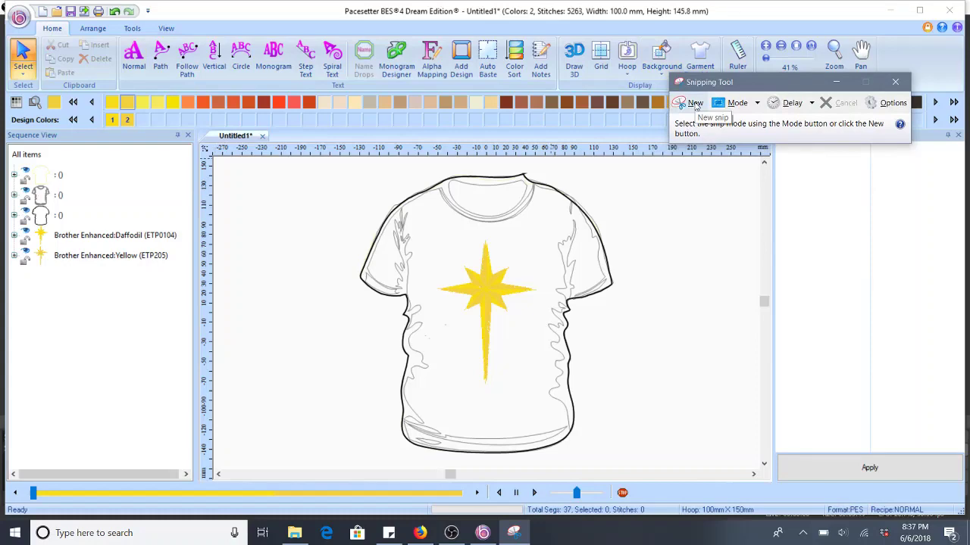
# Step: Take a new rectangular snip around the T-shirt and yellow star
pyautogui.click(695, 106)
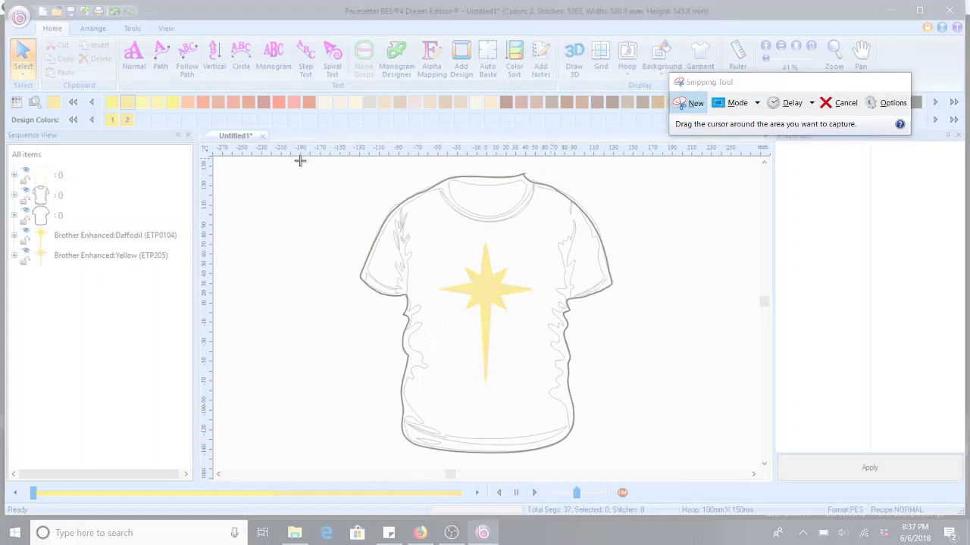
pyautogui.moveTo(301, 161); pyautogui.dragTo(693, 468)
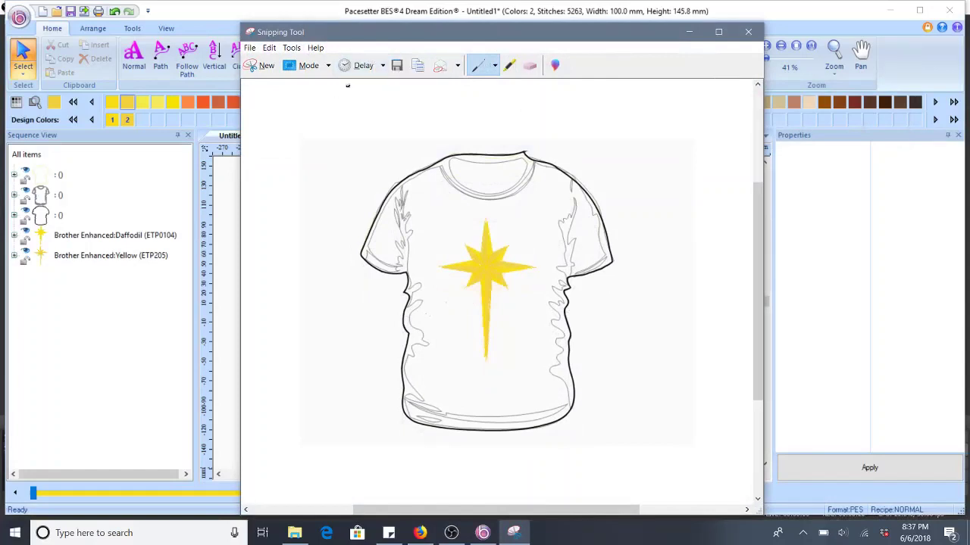
# Step: Save the snip to the Desktop as the PNG file 'Sample'
pyautogui.click(397, 67)
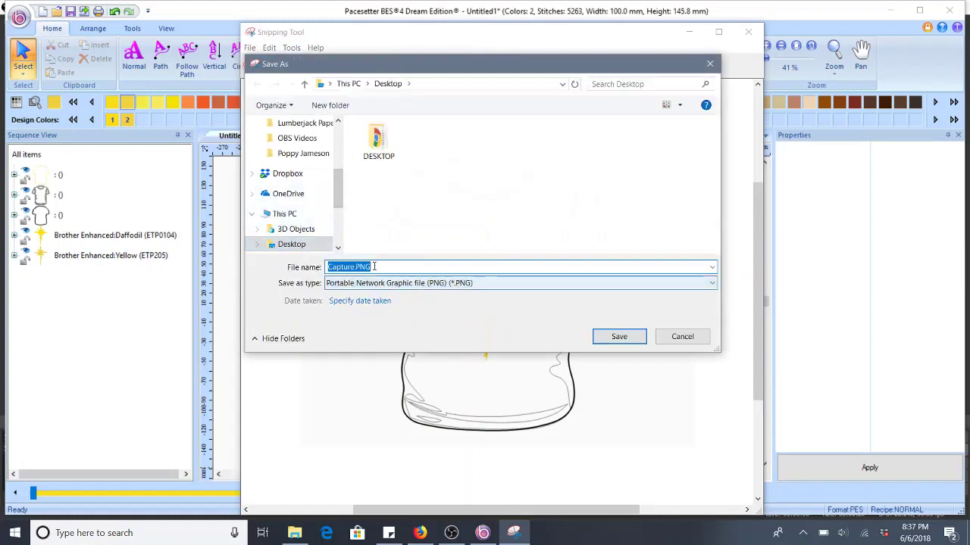
pyautogui.write('Sample')
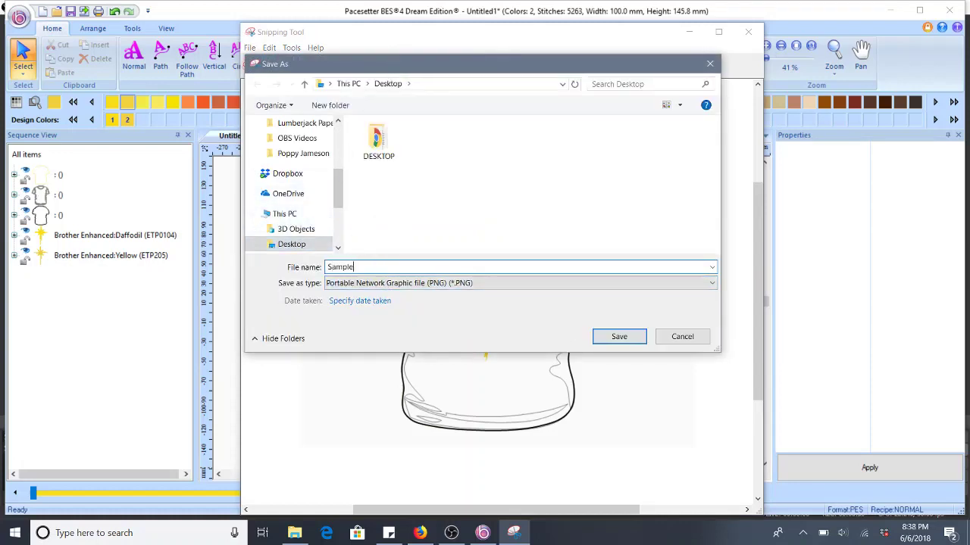
pyautogui.click(488, 284)
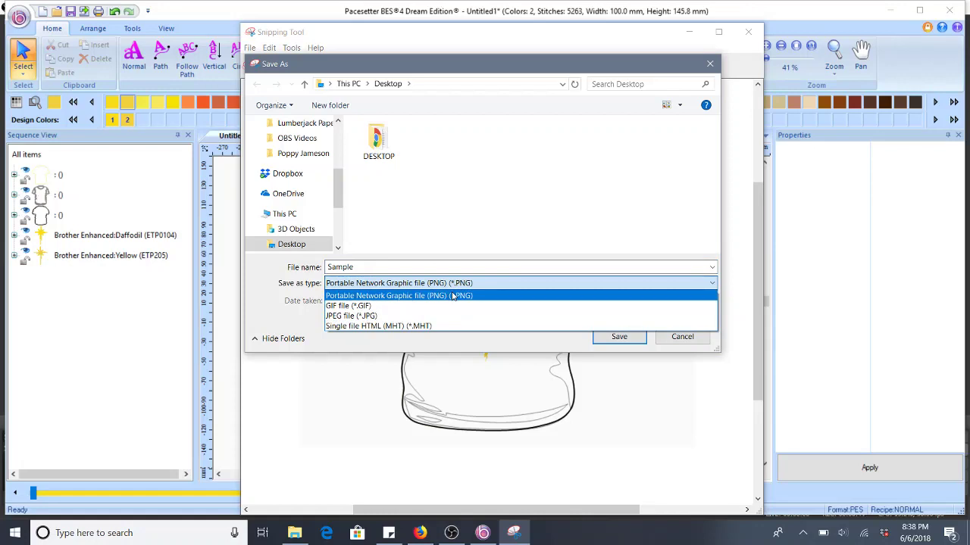
pyautogui.click(555, 348)
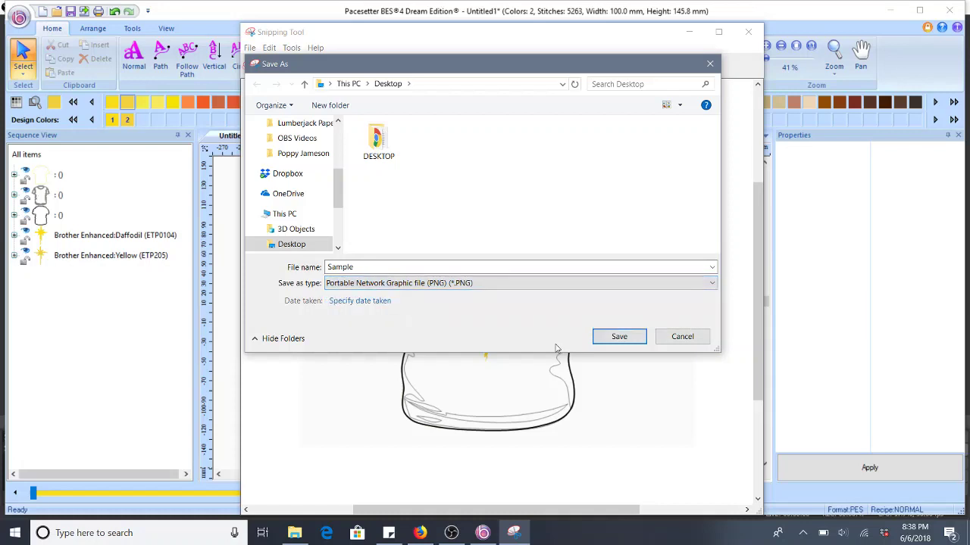
pyautogui.click(619, 337)
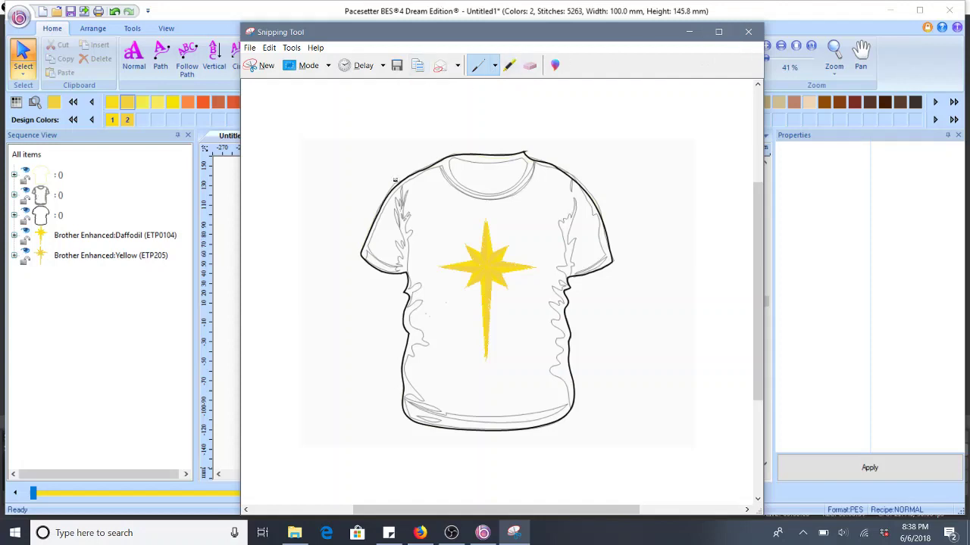
# Step: Scribble a pen loop across the snip, then close Snipping Tool discarding the changes
pyautogui.moveTo(321, 183)
pyautogui.mouseDown()
pyautogui.moveTo(408, 176)
pyautogui.moveTo(579, 280)
pyautogui.moveTo(635, 127)
pyautogui.moveTo(686, 193)
pyautogui.mouseUp()
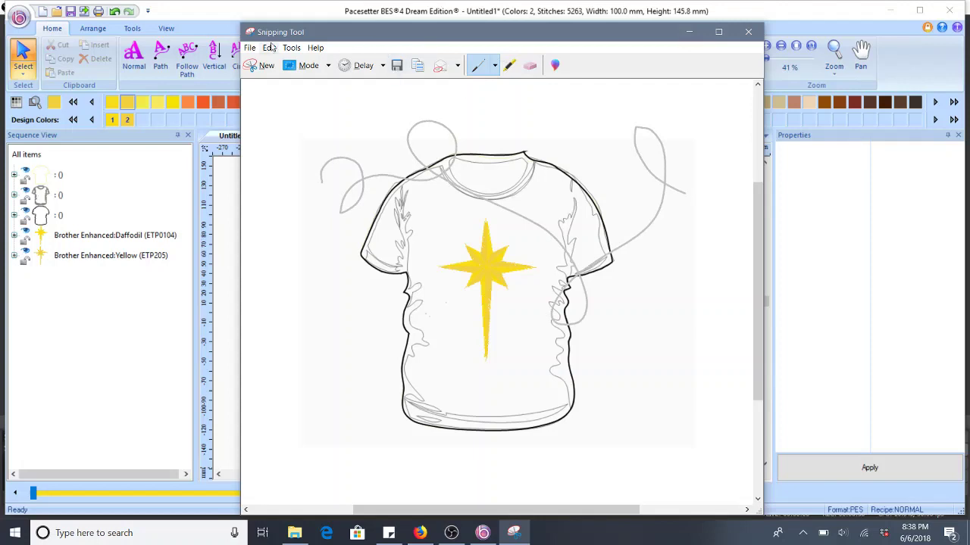
pyautogui.click(747, 33)
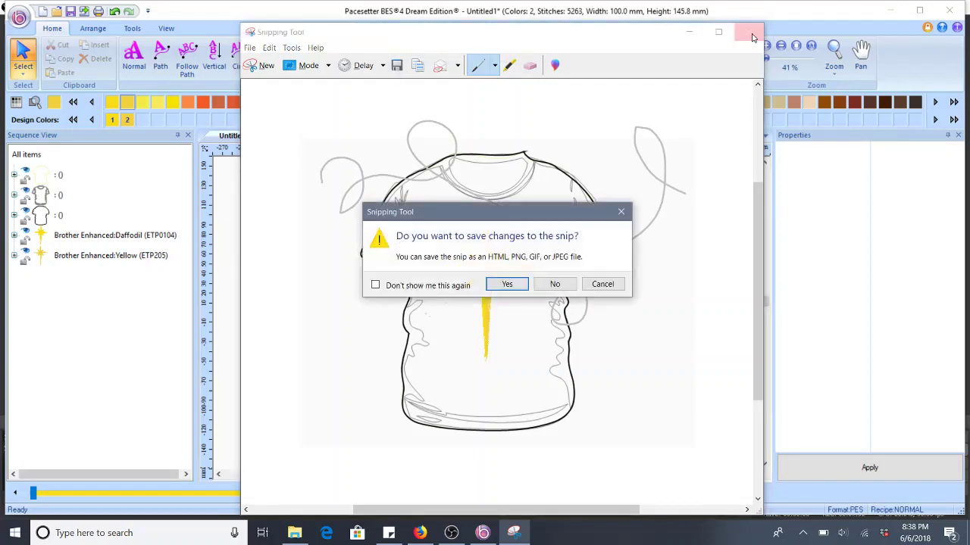
pyautogui.click(560, 285)
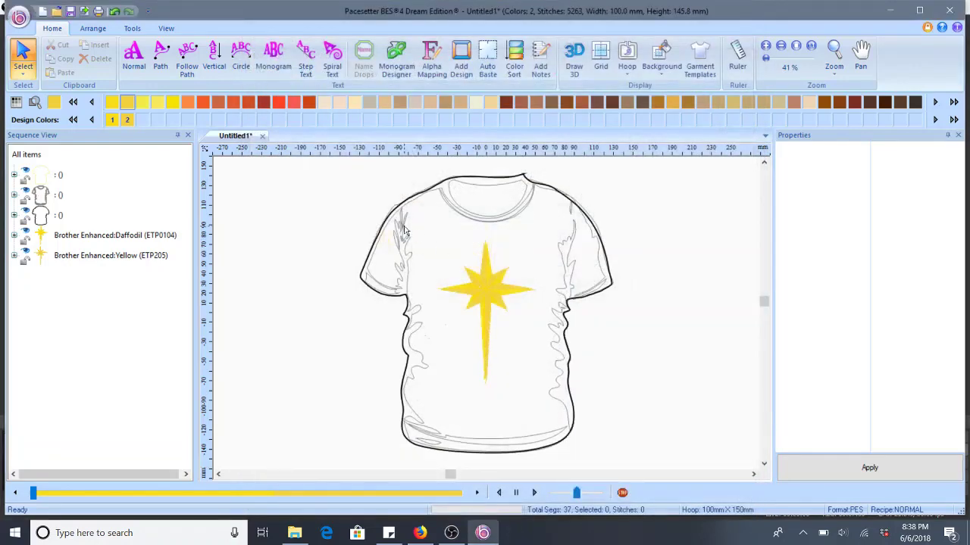
# Step: Select the T-shirt artwork, delete it from the Home ribbon, and deselect the remaining star
pyautogui.click(552, 207)
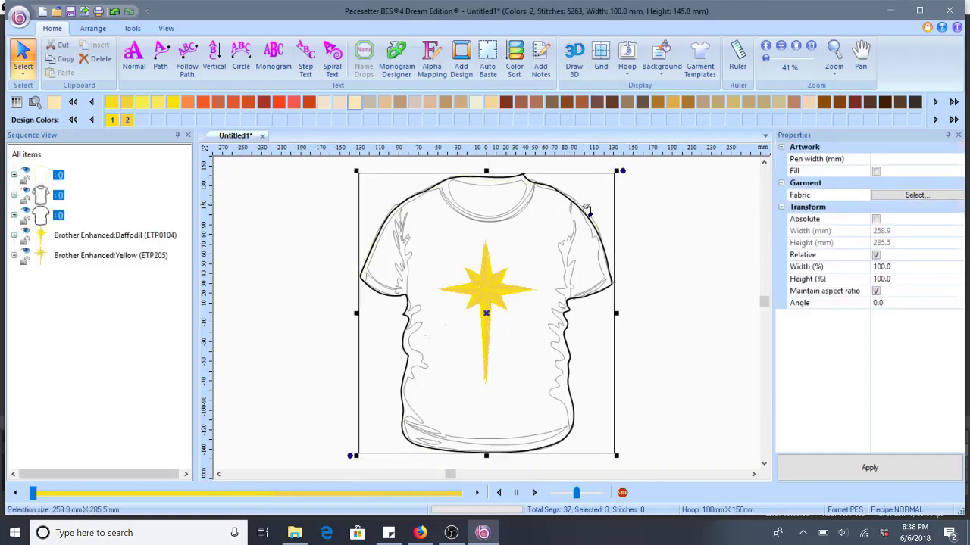
pyautogui.click(536, 195)
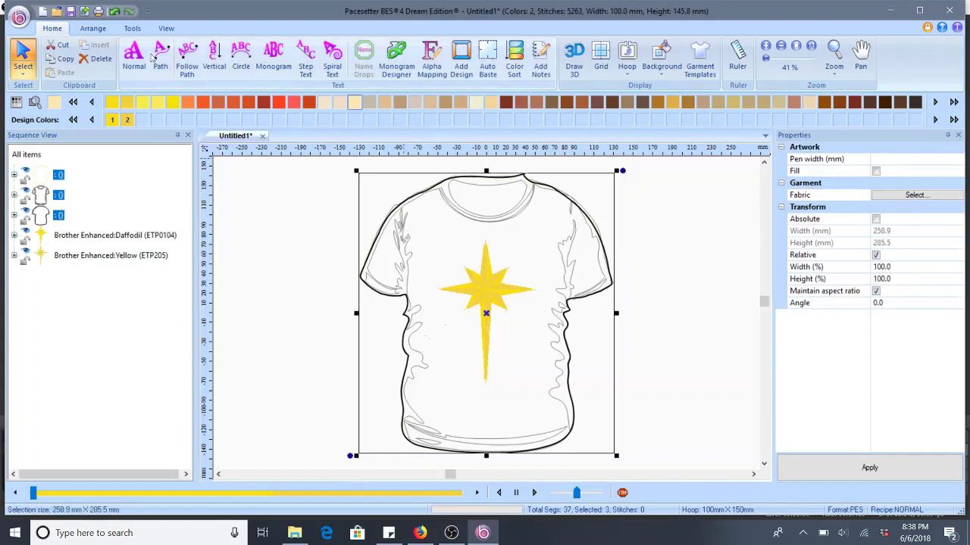
pyautogui.click(96, 60)
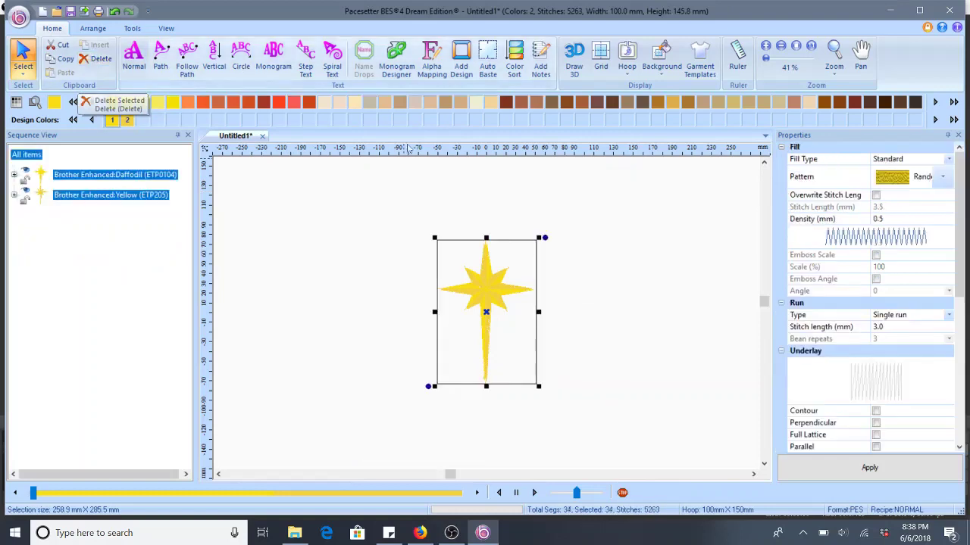
pyautogui.click(580, 220)
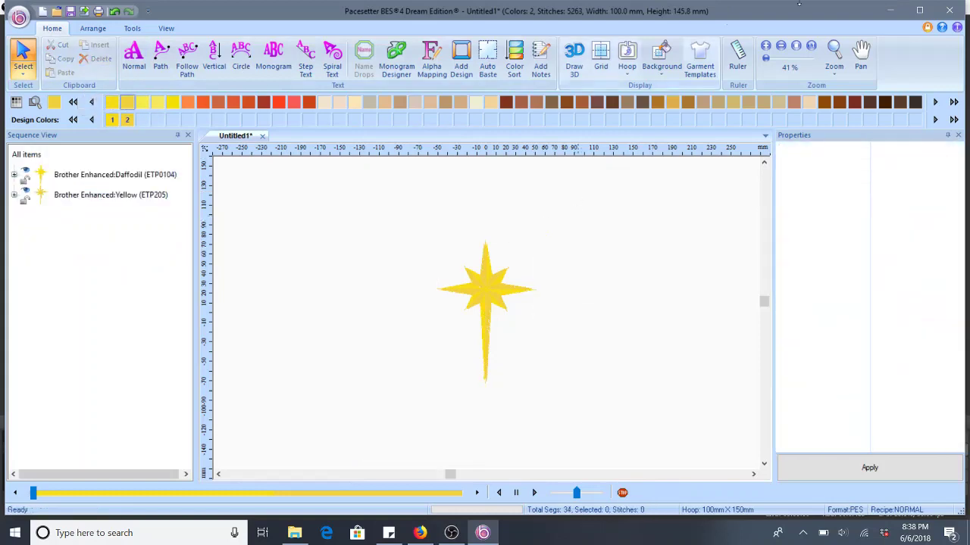